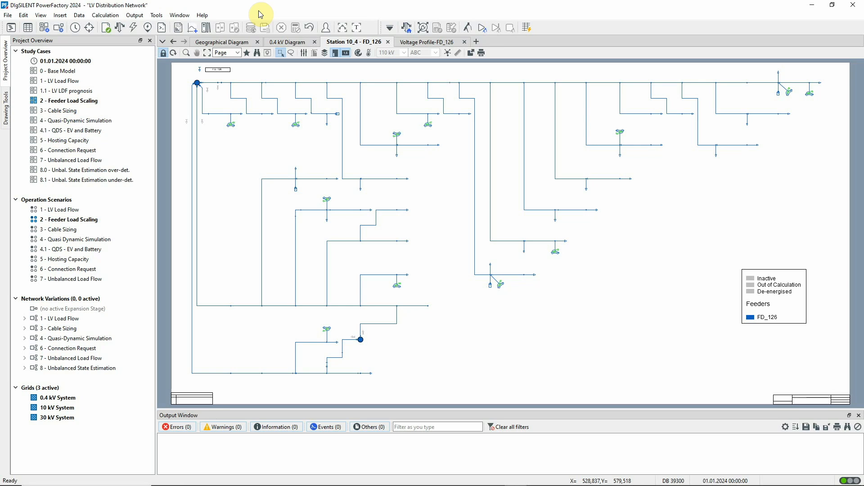
- Check the Feeder Load Scaling option of the load flow calculation and the load scaling settings of feeder FD_126
{"action": "left_click", "coordinate": [120, 28]}
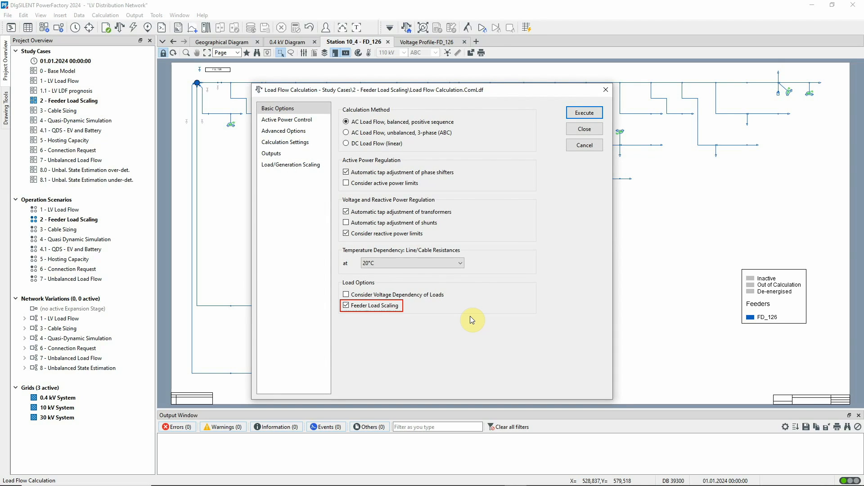
{"action": "left_click", "coordinate": [584, 146]}
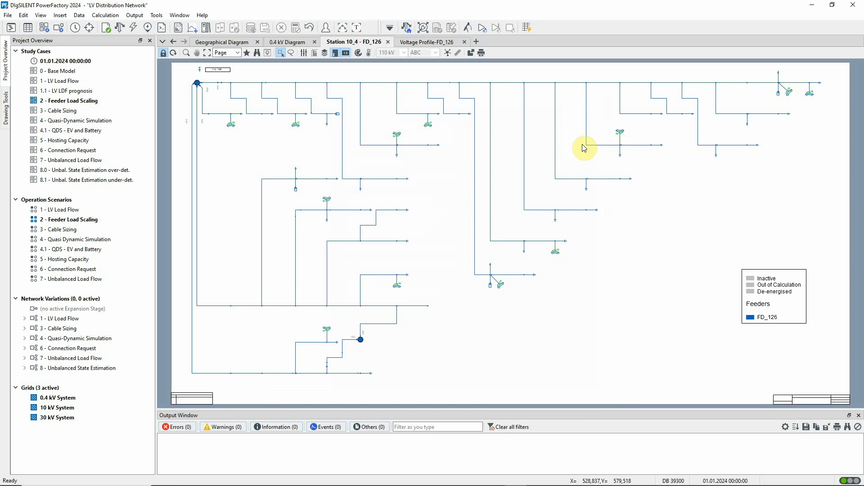
{"action": "double_click", "coordinate": [199, 70]}
{"action": "left_click", "coordinate": [271, 147]}
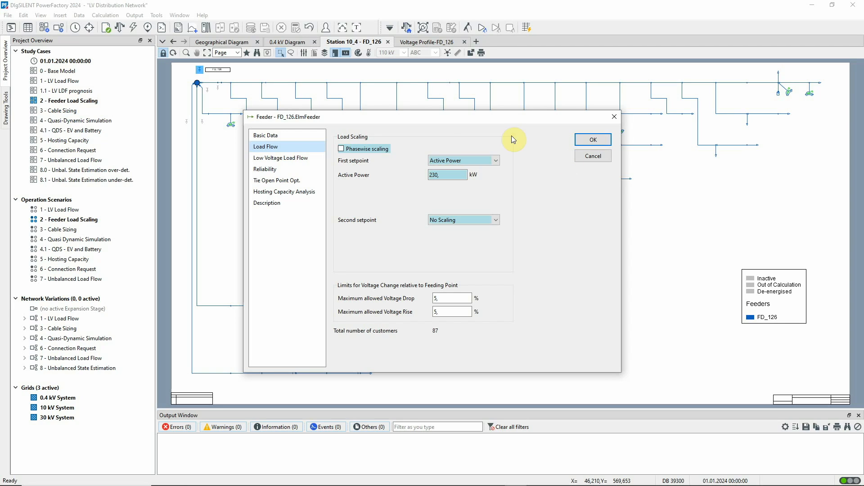
- Examine the load flow data of feeder FD_126's low-voltage loads, checking which ones are adjusted by load scaling
{"action": "left_click", "coordinate": [288, 135]}
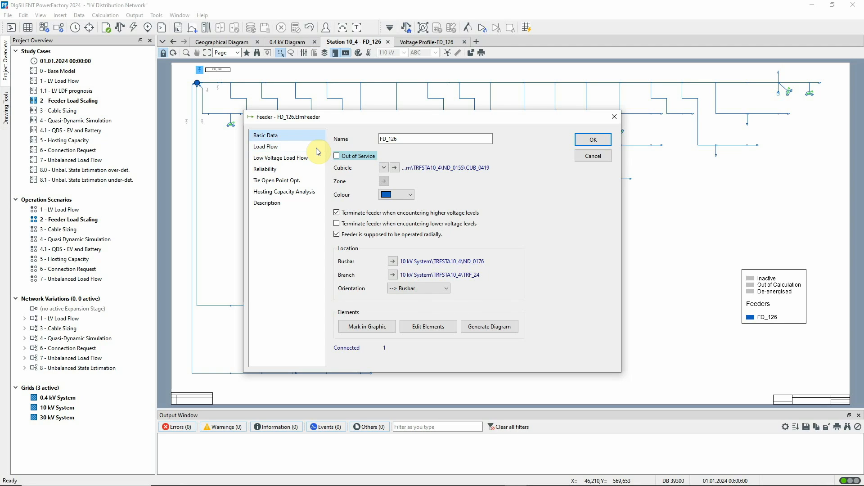
{"action": "left_click", "coordinate": [419, 325]}
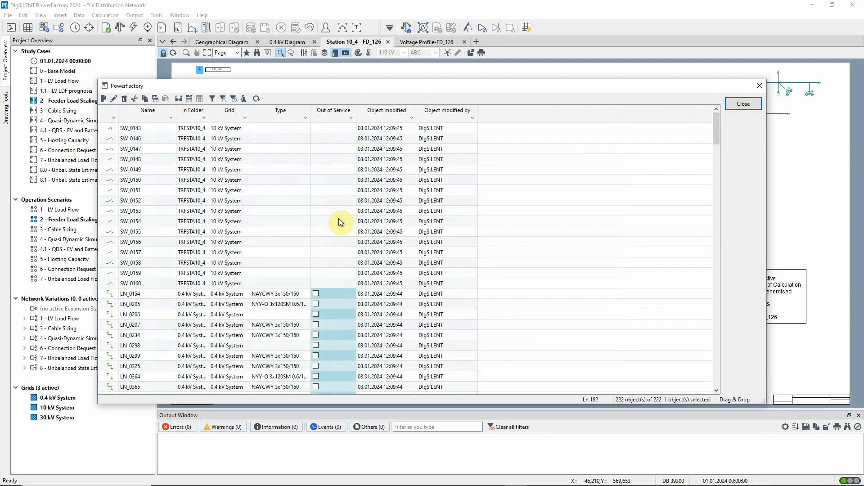
{"action": "left_click", "coordinate": [190, 99]}
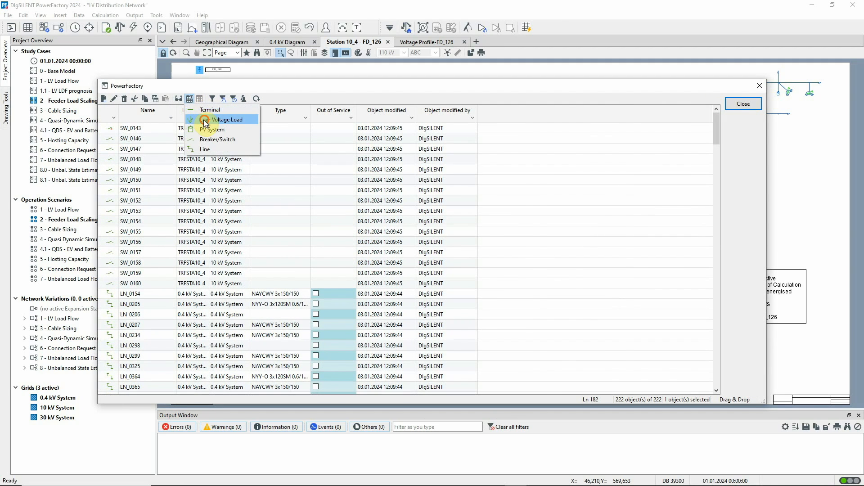
{"action": "left_click", "coordinate": [203, 119]}
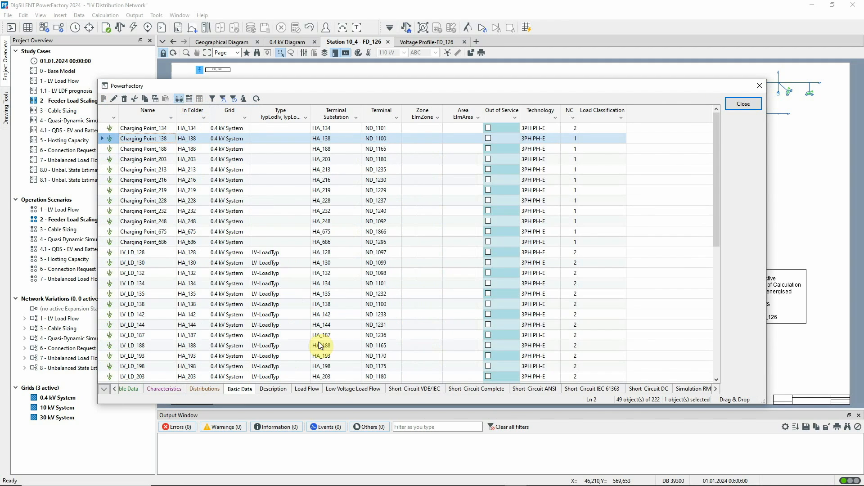
{"action": "left_click", "coordinate": [309, 389]}
{"action": "scroll", "coordinate": [401, 380], "scroll_direction": "right", "scroll_amount": 4}
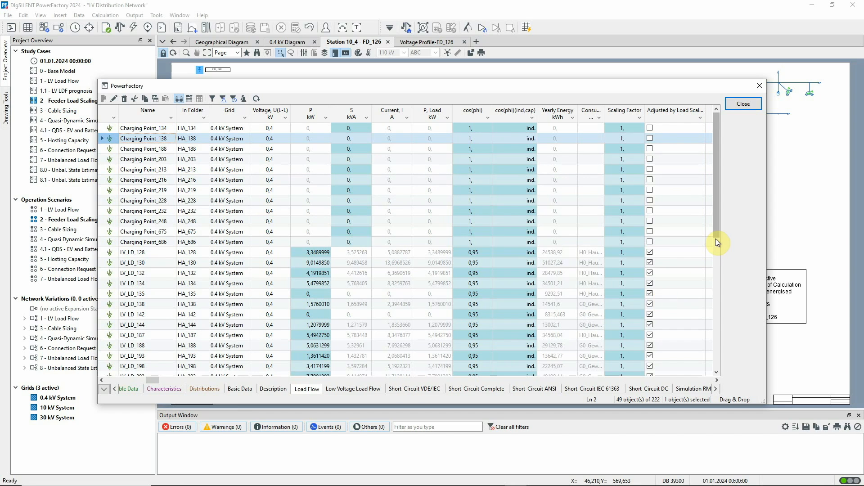
{"action": "left_click_drag", "start_coordinate": [717, 233], "coordinate": [718, 366]}
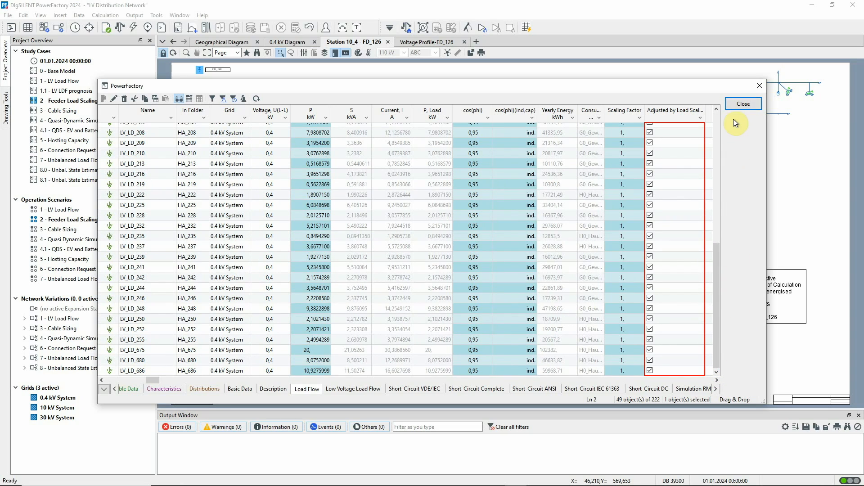
{"action": "left_click", "coordinate": [734, 104]}
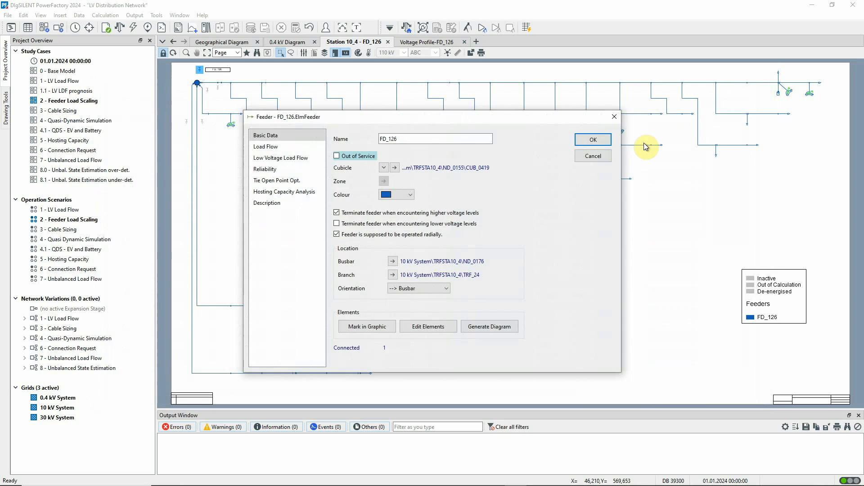
{"action": "left_click", "coordinate": [599, 157]}
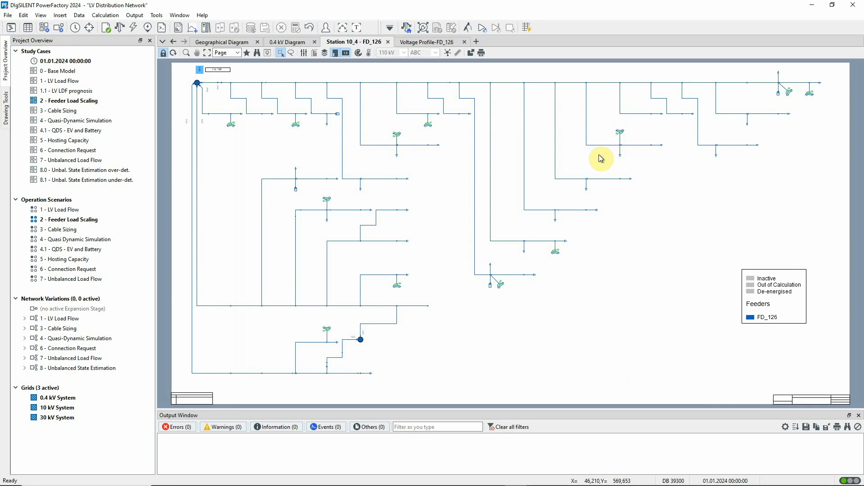
- Run the balanced AC load flow calculation with Feeder Load Scaling disabled
{"action": "left_click", "coordinate": [119, 27]}
{"action": "left_click", "coordinate": [386, 305]}
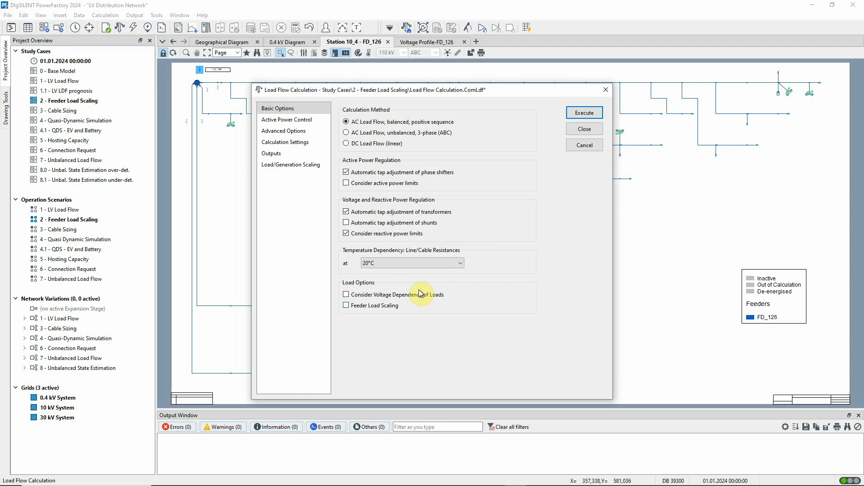
{"action": "left_click", "coordinate": [584, 113]}
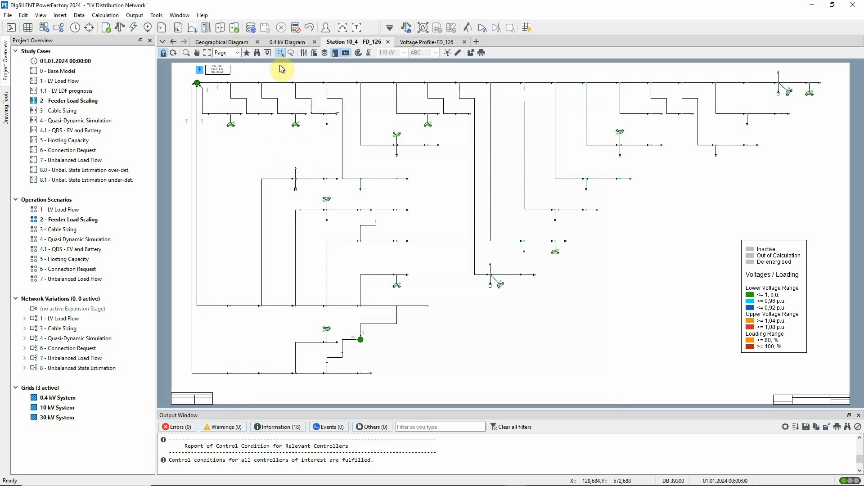
- Display the voltage profile plot of feeder FD_126 from its symbol in the single-line diagram
{"action": "right_click", "coordinate": [199, 69]}
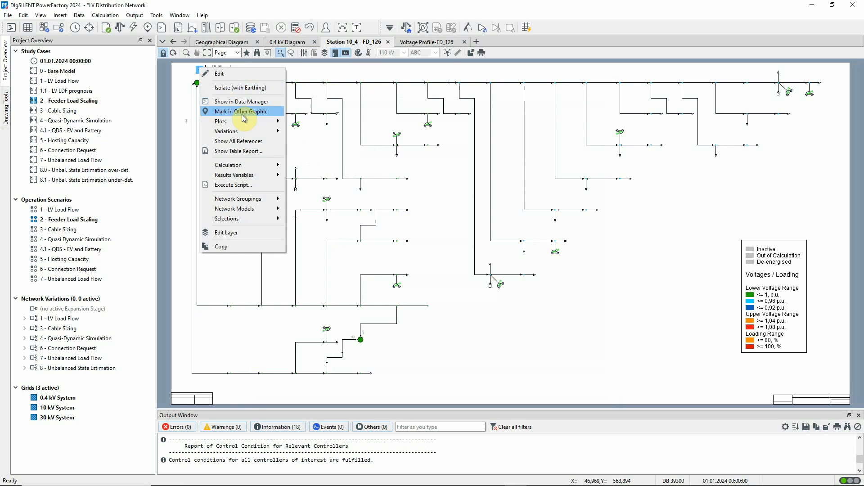
{"action": "mouse_move", "coordinate": [245, 121]}
{"action": "left_click", "coordinate": [297, 121]}
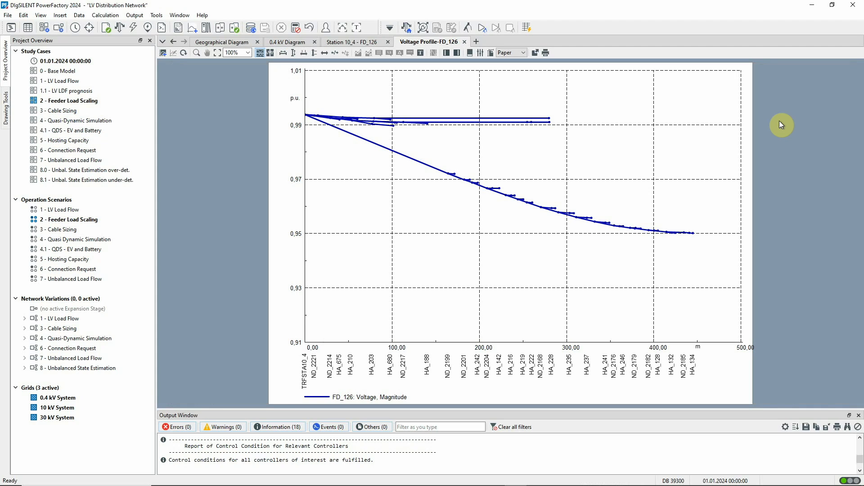
- Add a constant y-value line to the voltage profile plot and set its value to 0,95 p.u
{"action": "right_click", "coordinate": [709, 235]}
{"action": "mouse_move", "coordinate": [756, 344]}
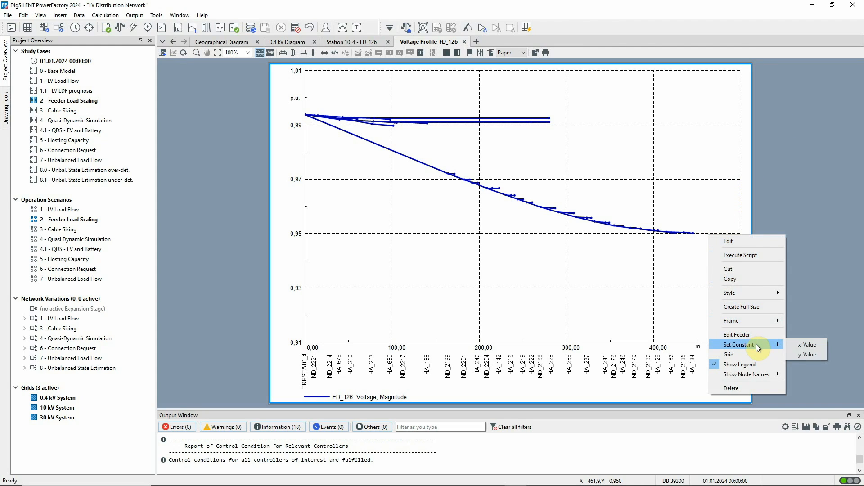
{"action": "left_click", "coordinate": [791, 354]}
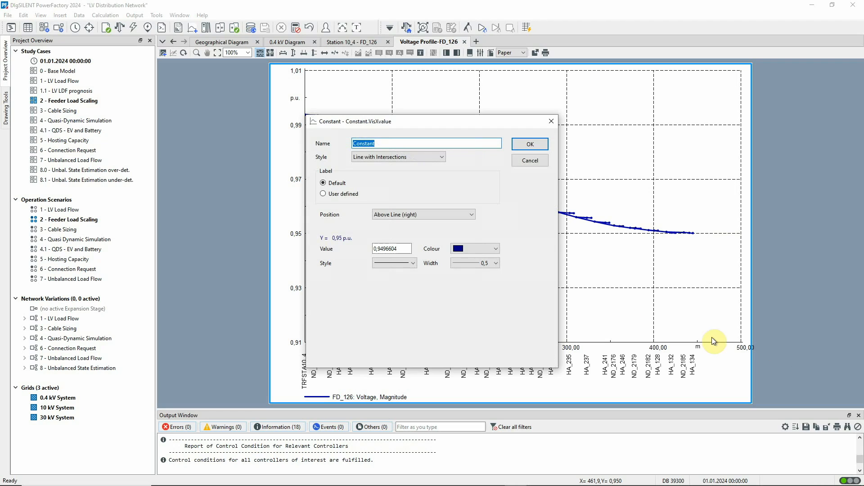
{"action": "left_click", "coordinate": [402, 249]}
{"action": "key", "text": "BackSpace"}
{"action": "key", "text": "BackSpace"}
{"action": "key", "text": "BackSpace"}
{"action": "key", "text": "BackSpace"}
{"action": "key", "text": "BackSpace"}
{"action": "key", "text": "BackSpace"}
{"action": "type", "text": "5"}
- Give the constant line a dashed style and red colour, and place it in the plot
{"action": "left_click", "coordinate": [401, 263]}
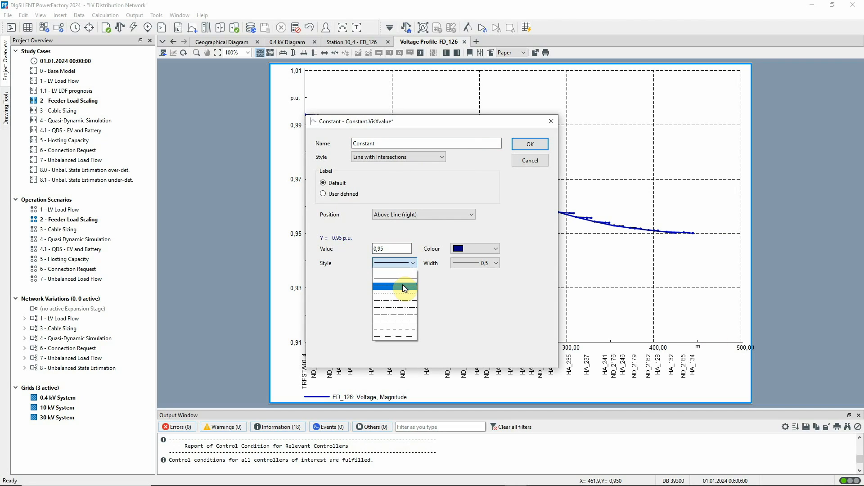
{"action": "left_click", "coordinate": [402, 285]}
{"action": "left_click", "coordinate": [474, 248]}
{"action": "left_click", "coordinate": [469, 265]}
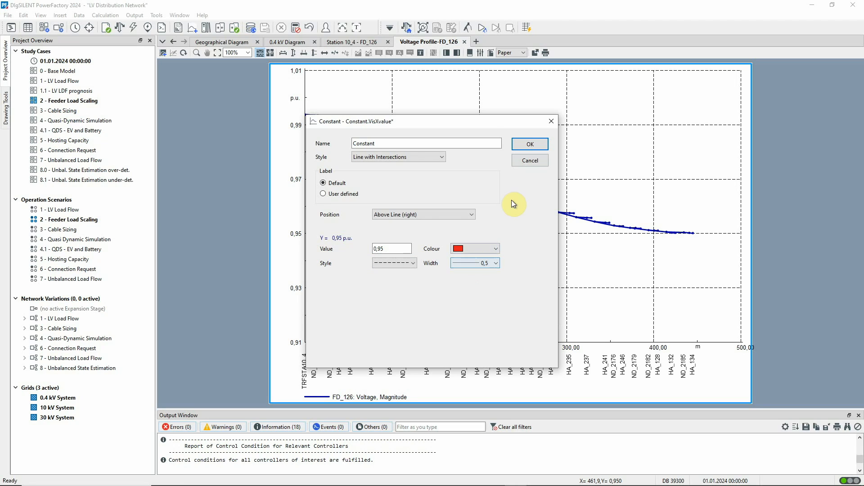
{"action": "left_click", "coordinate": [530, 144]}
{"action": "left_click", "coordinate": [822, 127]}
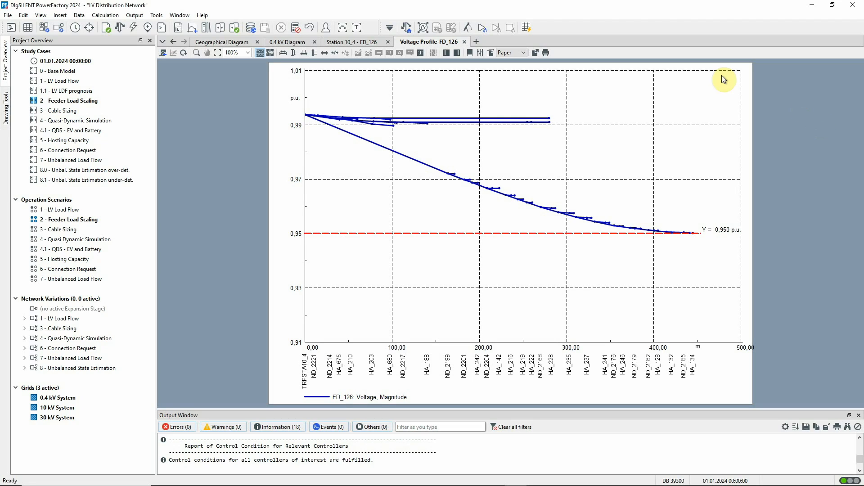
- List the low-voltage loads of feeder FD_126 from the voltage profile and view their load flow data
{"action": "right_click", "coordinate": [538, 81]}
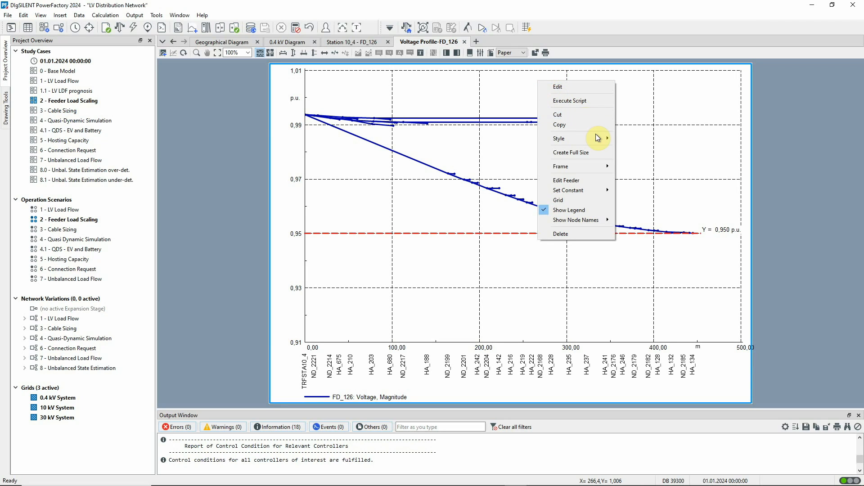
{"action": "left_click", "coordinate": [600, 180]}
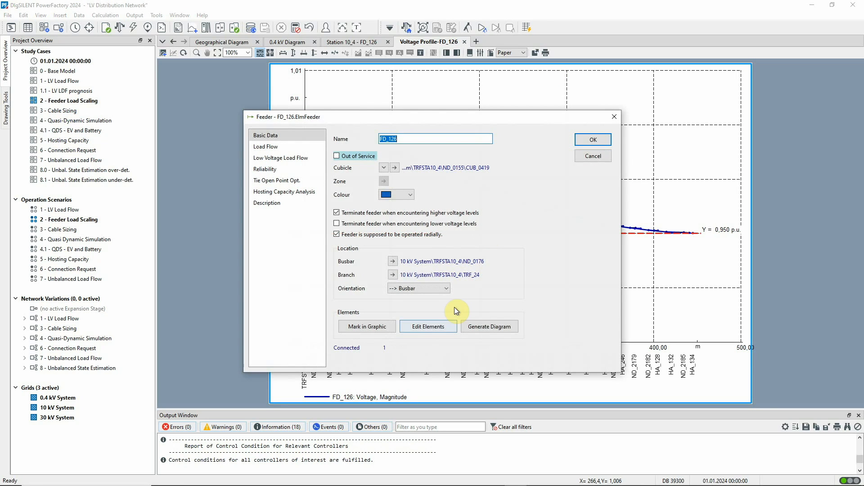
{"action": "left_click", "coordinate": [442, 324]}
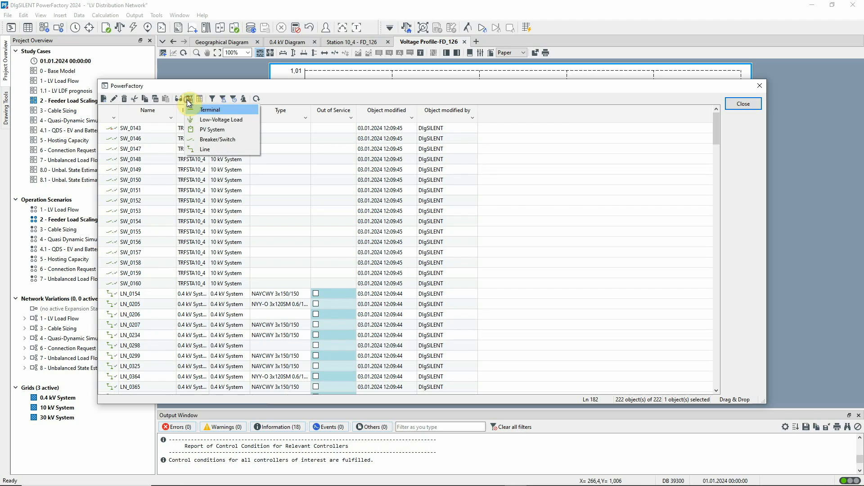
{"action": "left_click", "coordinate": [216, 119]}
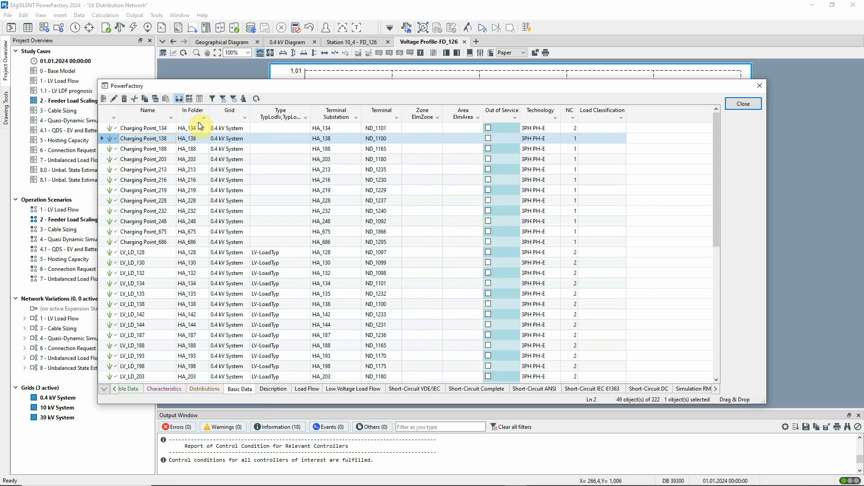
{"action": "left_click", "coordinate": [316, 391]}
{"action": "left_click", "coordinate": [353, 382]}
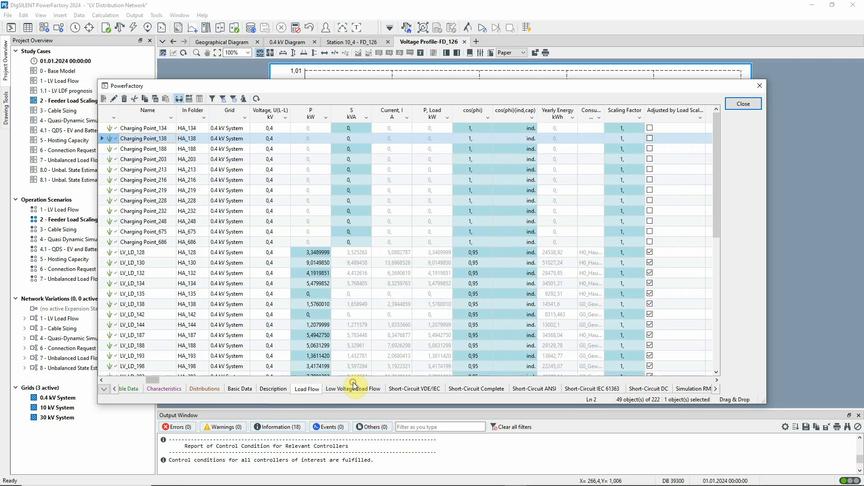
- Read the sum of the loads' active power P and compare it with the feeder's active power scaling setpoint
{"action": "left_click", "coordinate": [314, 200]}
{"action": "right_click", "coordinate": [314, 200]}
{"action": "left_click", "coordinate": [345, 282]}
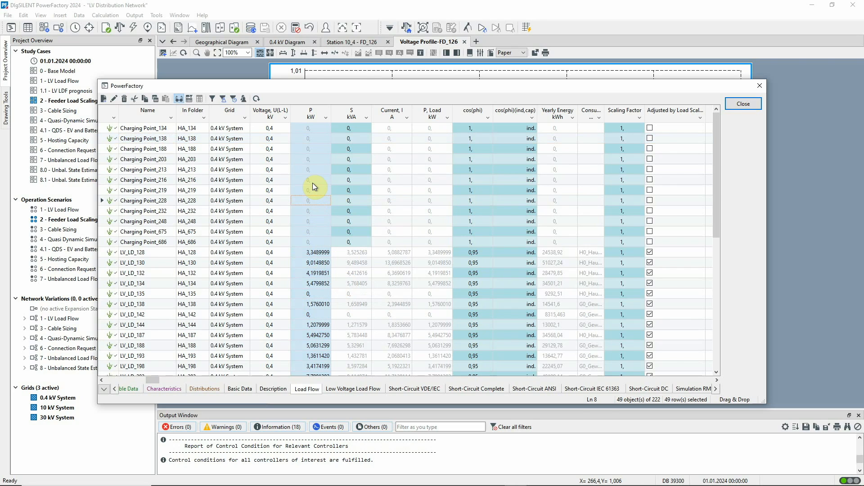
{"action": "mouse_move", "coordinate": [314, 186]}
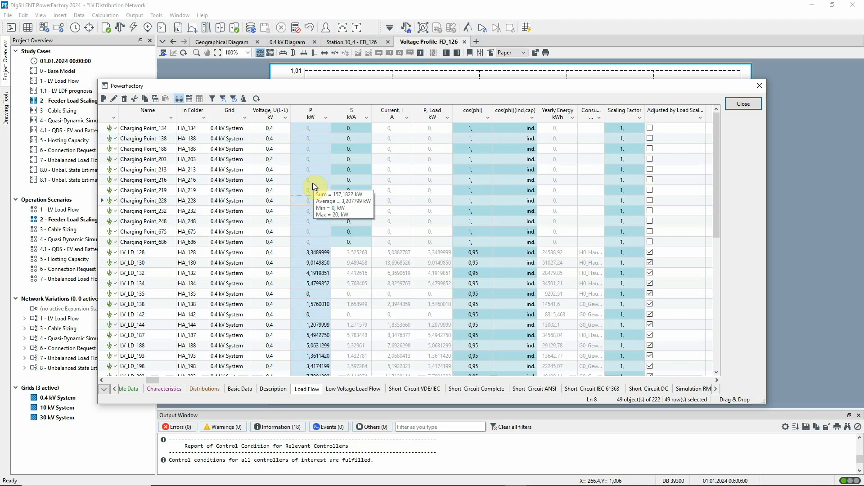
{"action": "left_click", "coordinate": [737, 102]}
{"action": "left_click", "coordinate": [313, 147]}
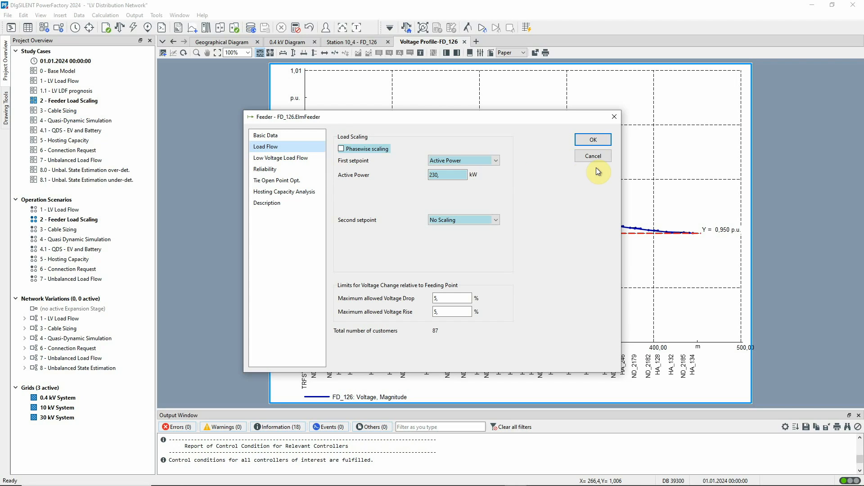
{"action": "left_click", "coordinate": [601, 154]}
- Rerun the balanced AC load flow calculation with Feeder Load Scaling enabled
{"action": "left_click", "coordinate": [120, 27]}
{"action": "left_click", "coordinate": [395, 307]}
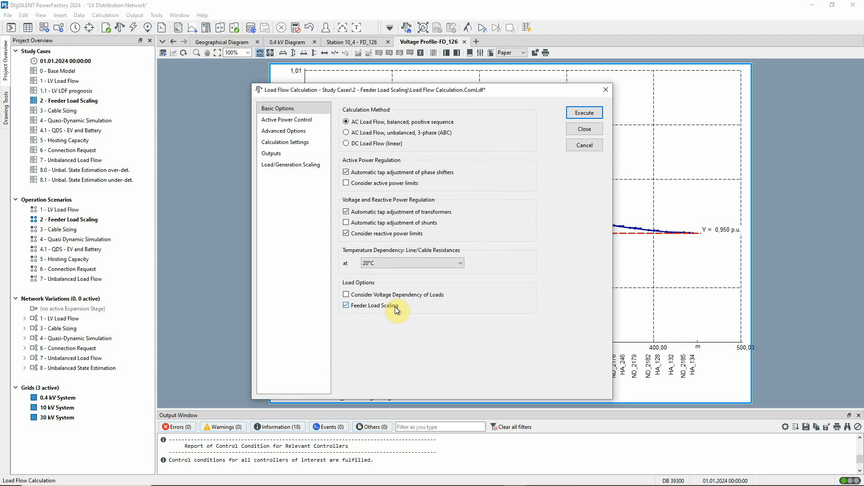
{"action": "left_click", "coordinate": [577, 113]}
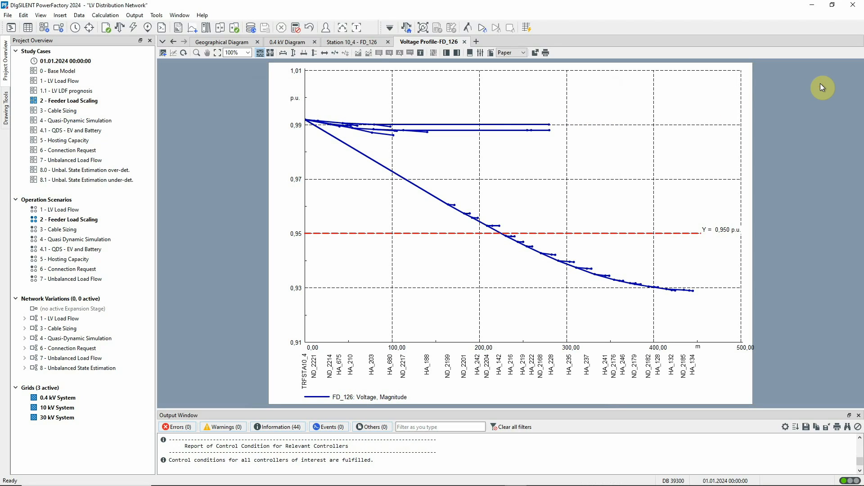